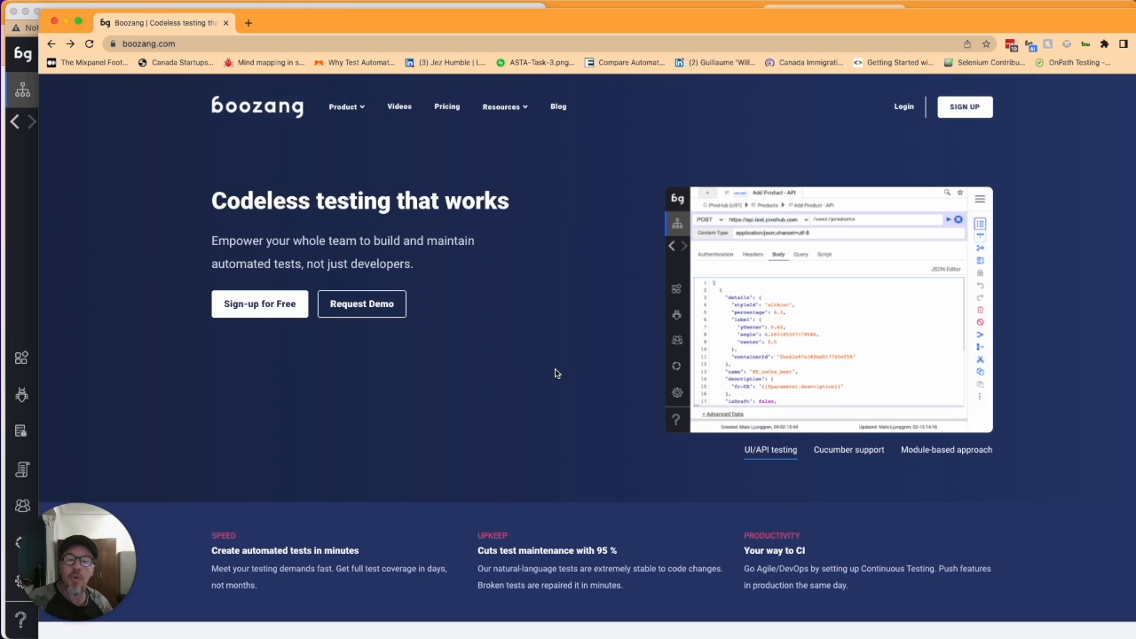
- Open the Boozang Forum from the Resources dropdown in the top navigation
mouse_move(513, 114)
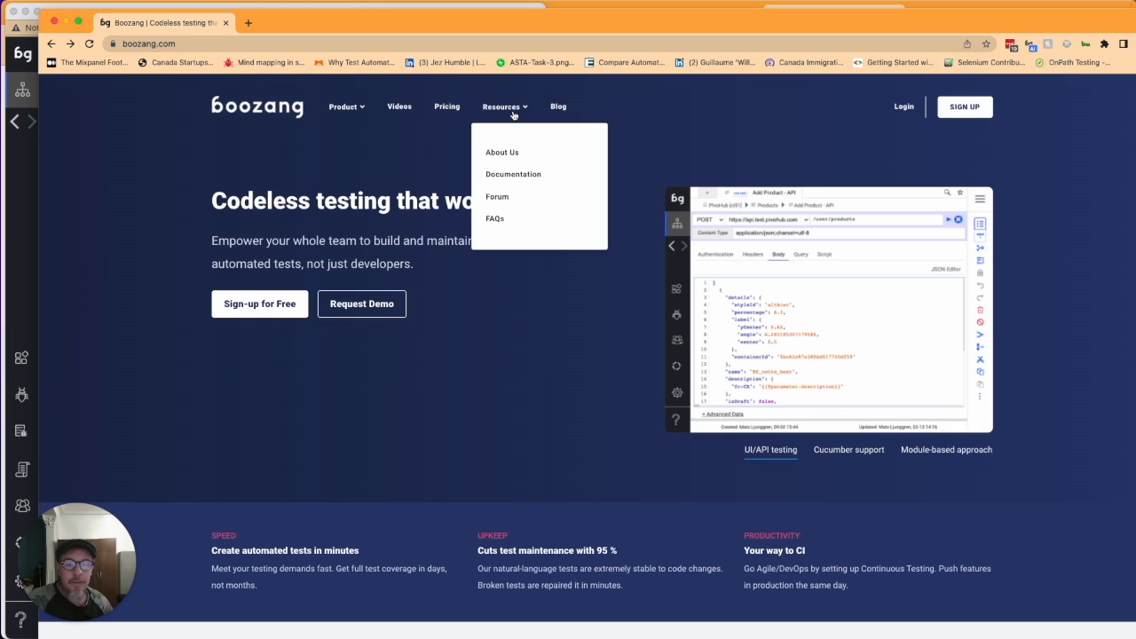
click(515, 202)
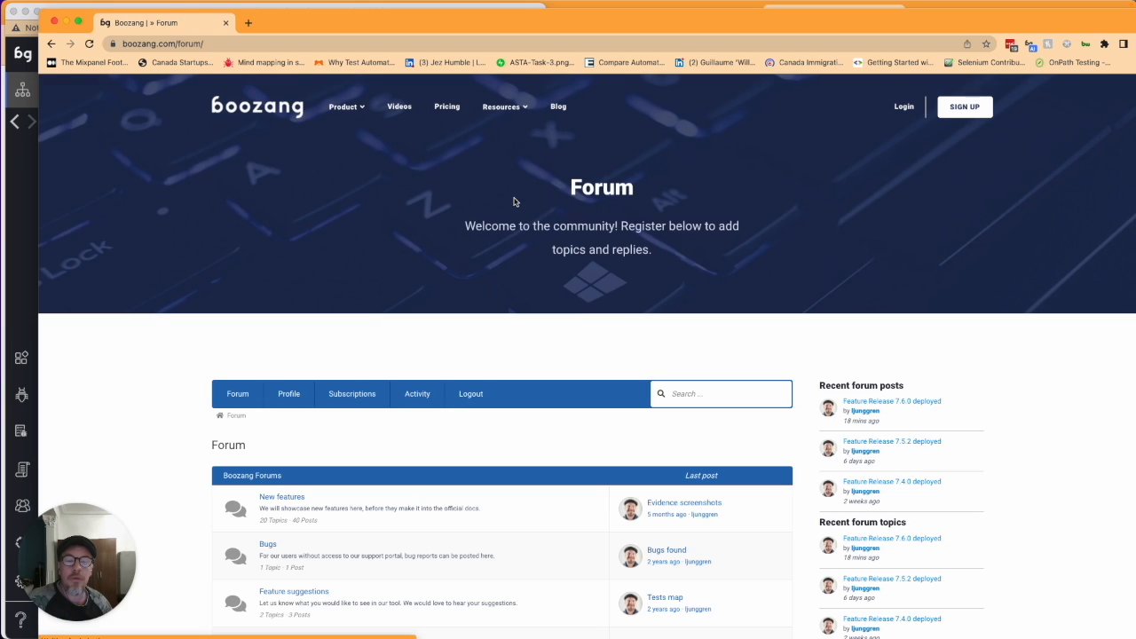
- Read the 'Feature Release 7.6.0 deployed' post, then switch back to the IDE's Demo test
click(888, 404)
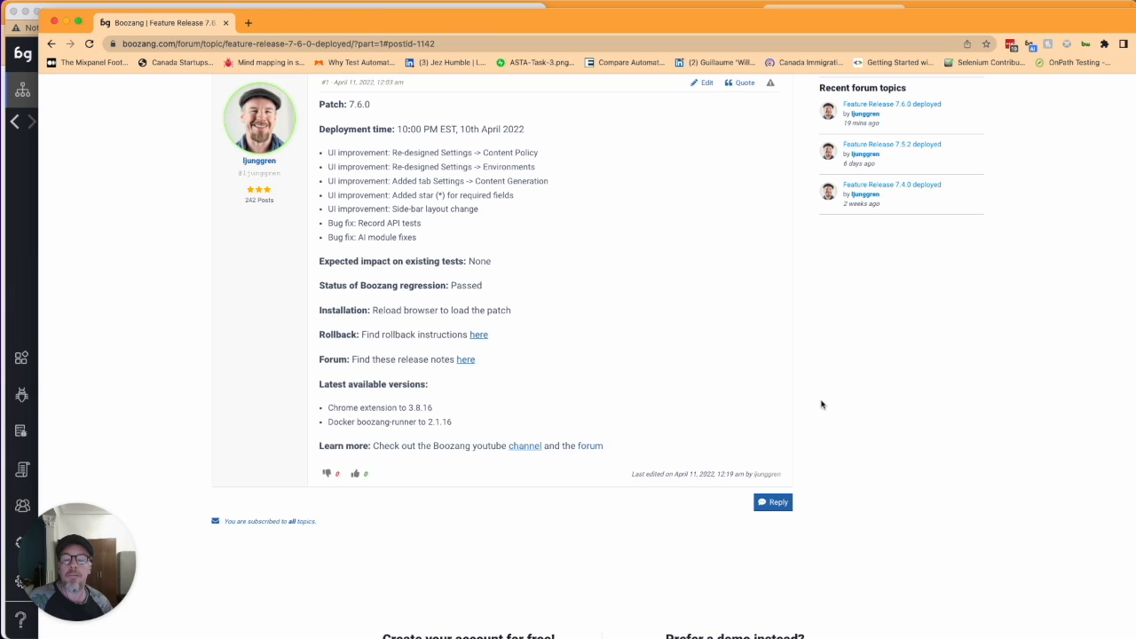
click(24, 188)
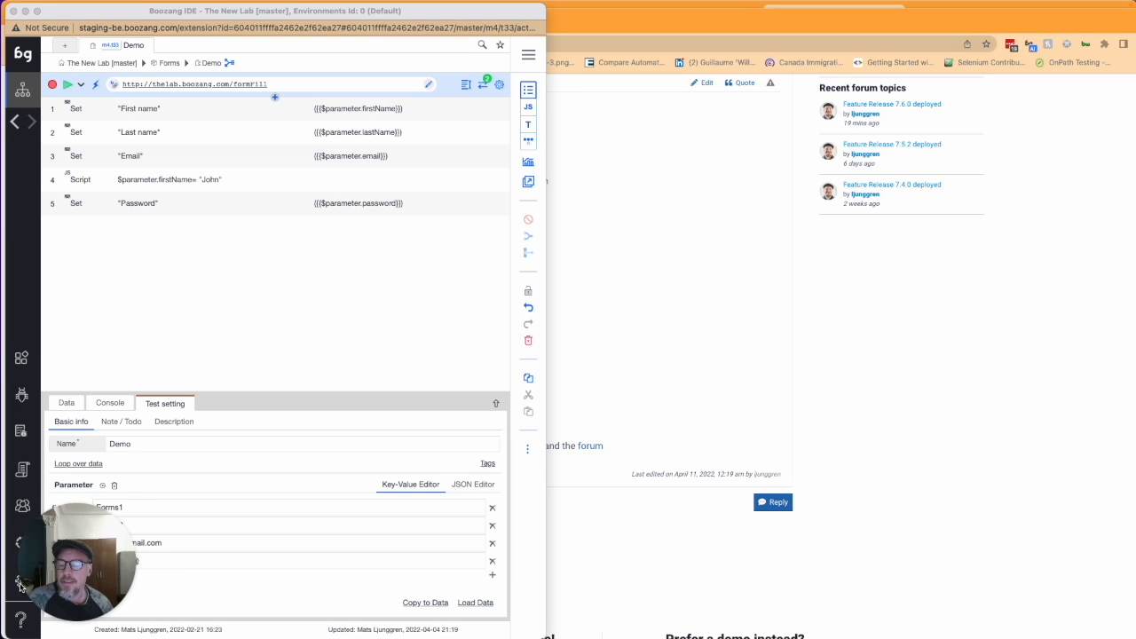
- Rearrange the windows and open the project's environment settings
drag(38, 576, 86, 573)
drag(97, 17, 262, 29)
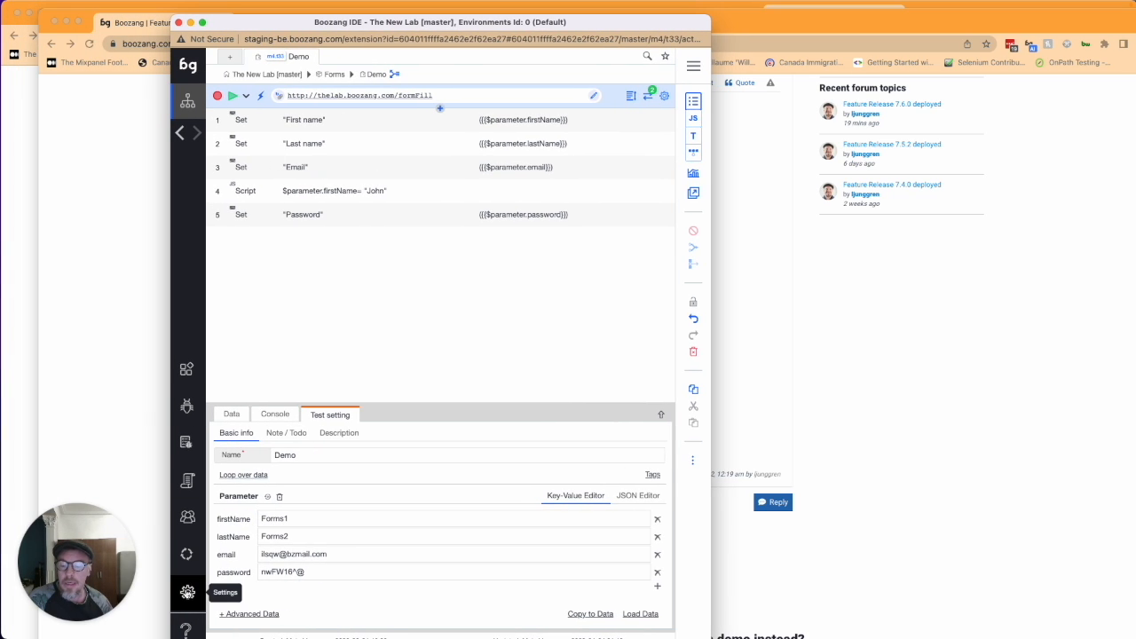
click(187, 592)
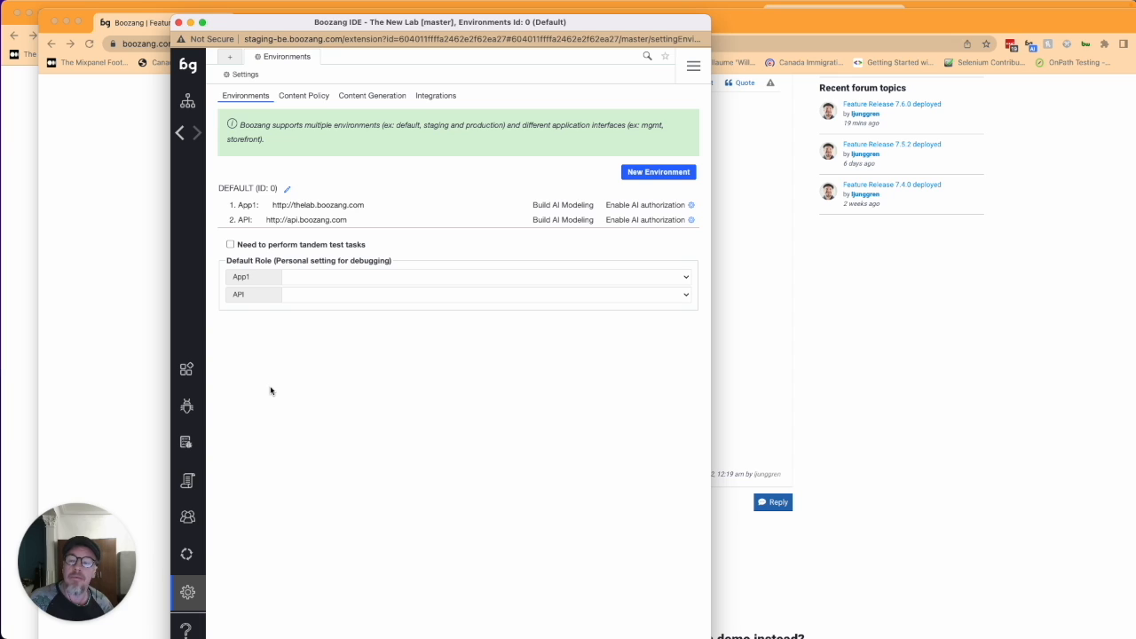
click(659, 171)
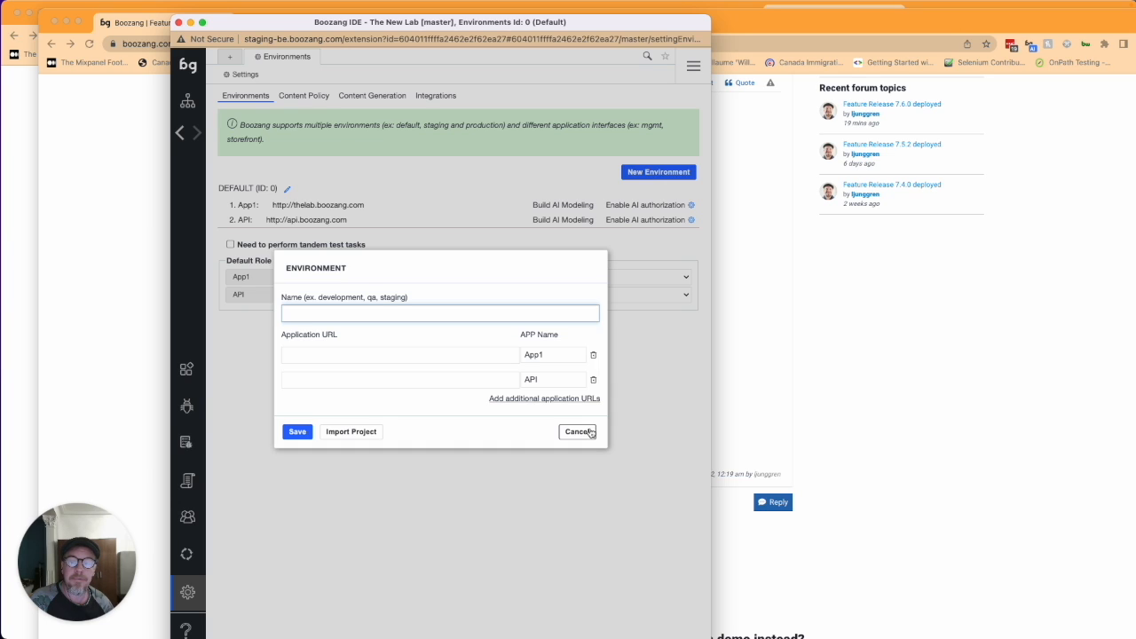
click(584, 432)
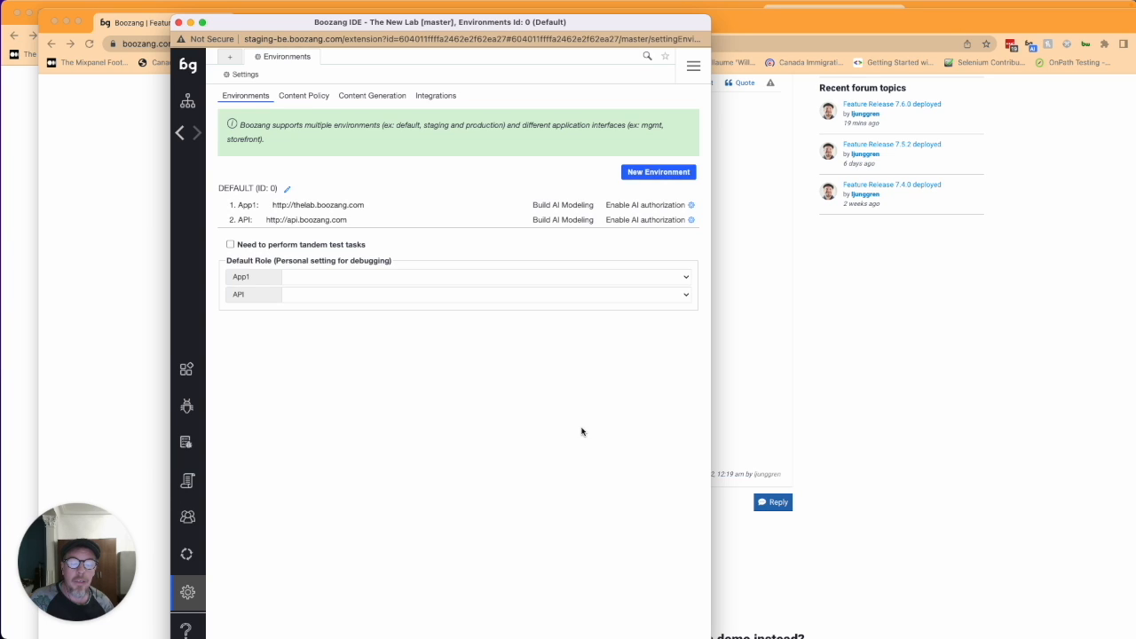
- Review the Content Policy and Content Generation settings tabs, then leave Settings
click(304, 96)
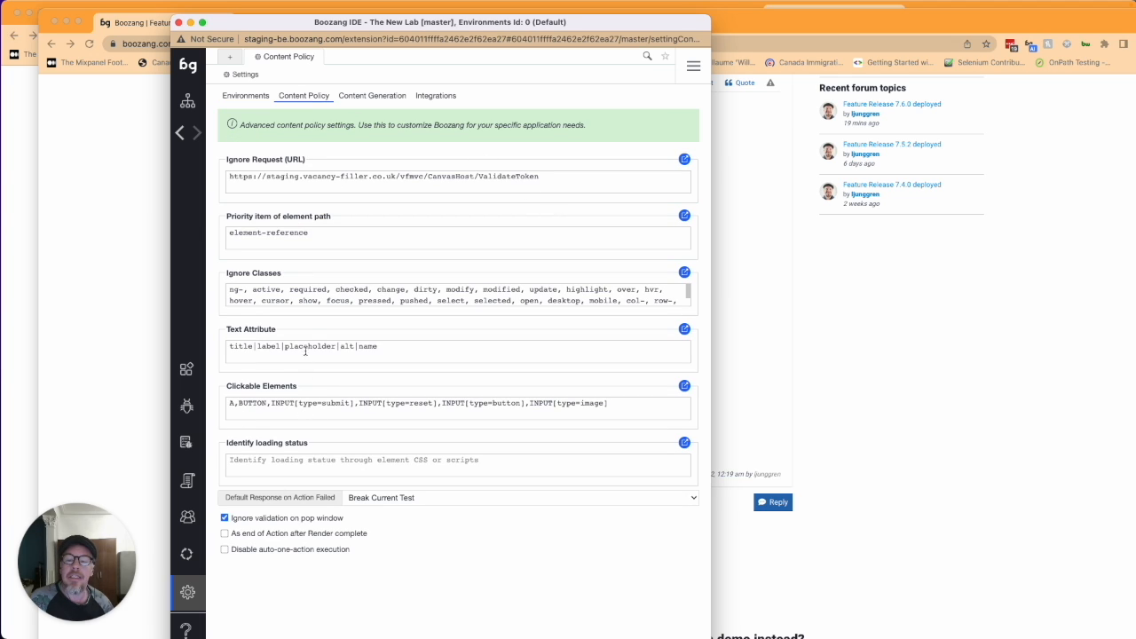
click(374, 95)
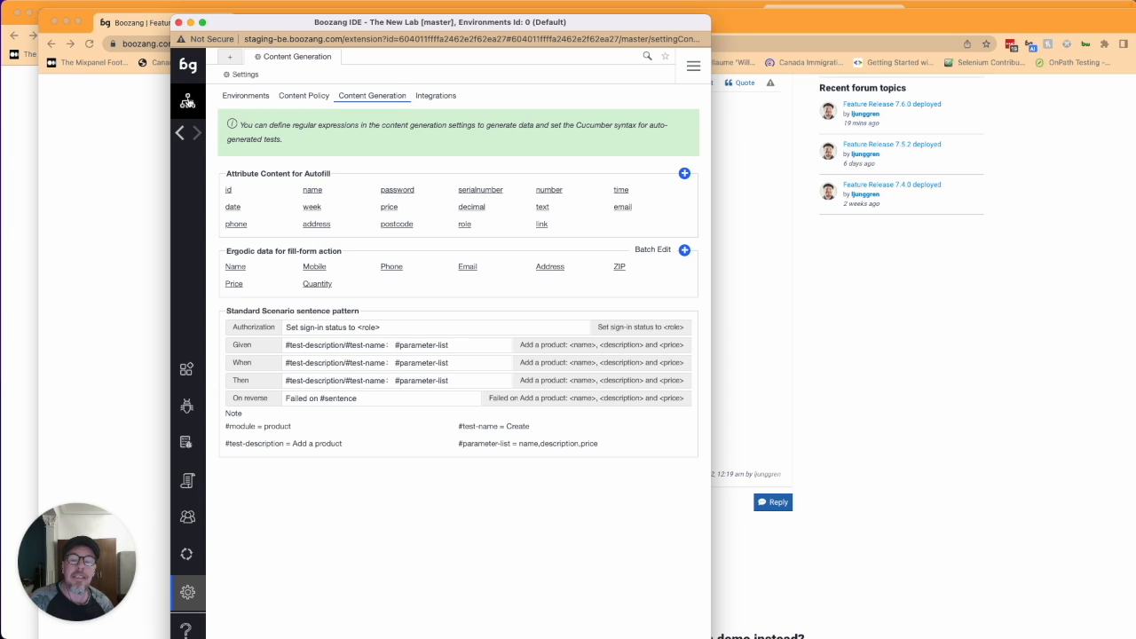
click(187, 102)
- Go to the module overview, cancel a new module, and open the Forms (App1) tests
click(249, 76)
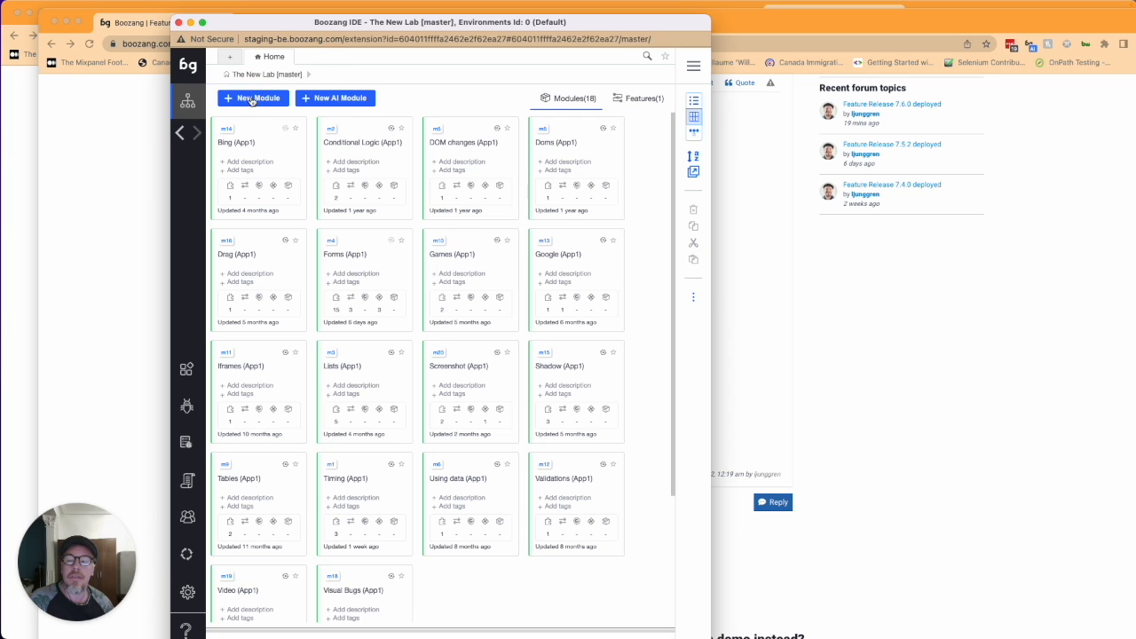
click(255, 98)
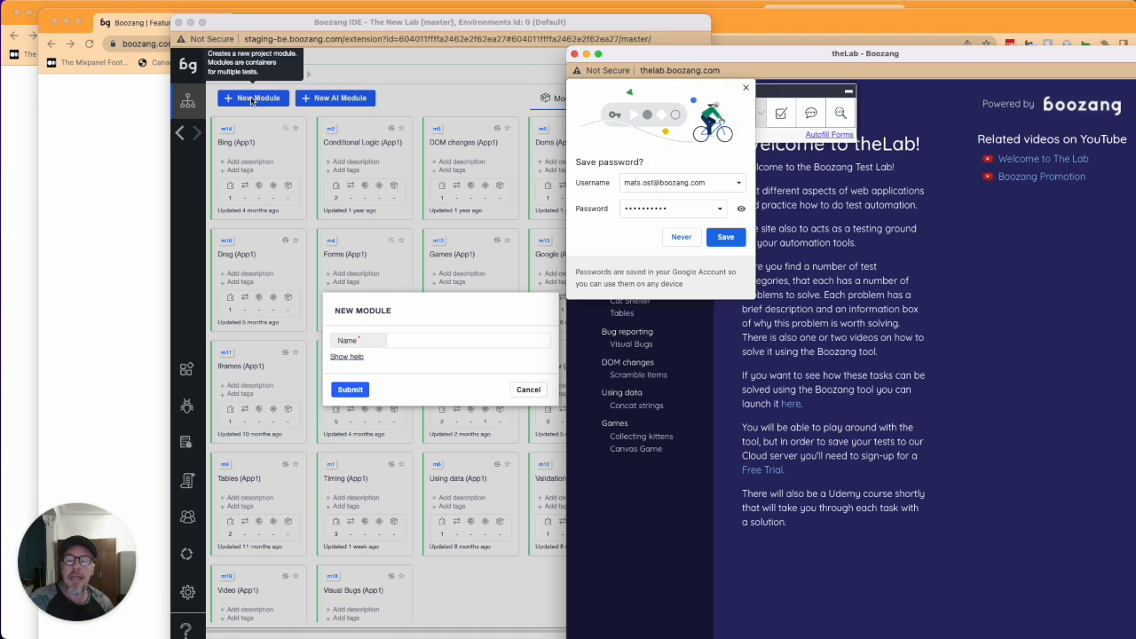
click(528, 390)
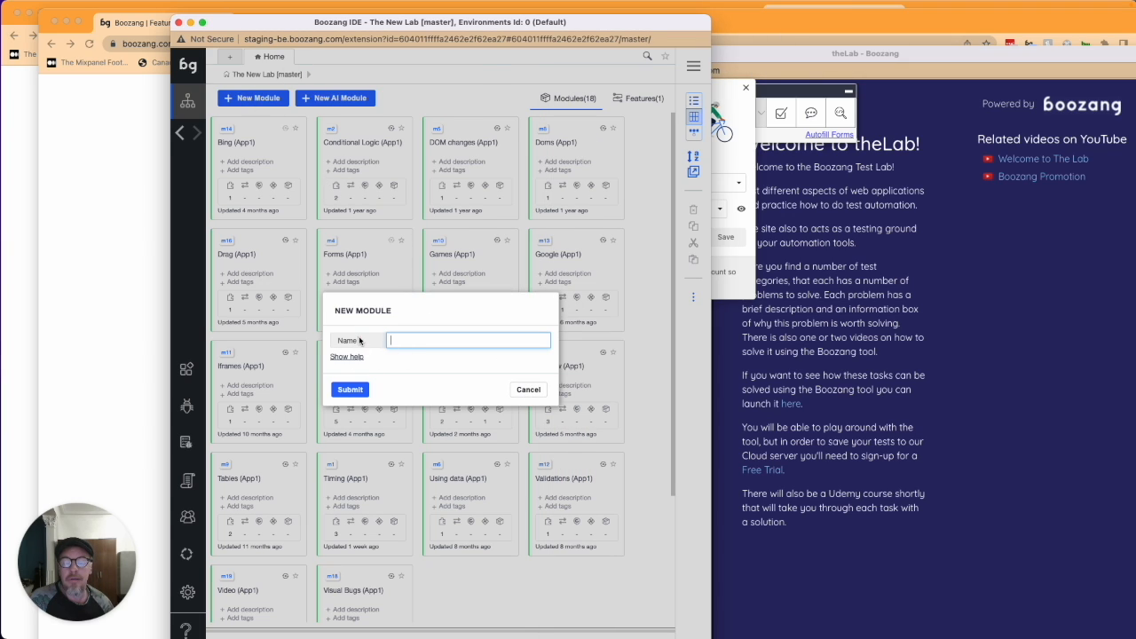
click(528, 390)
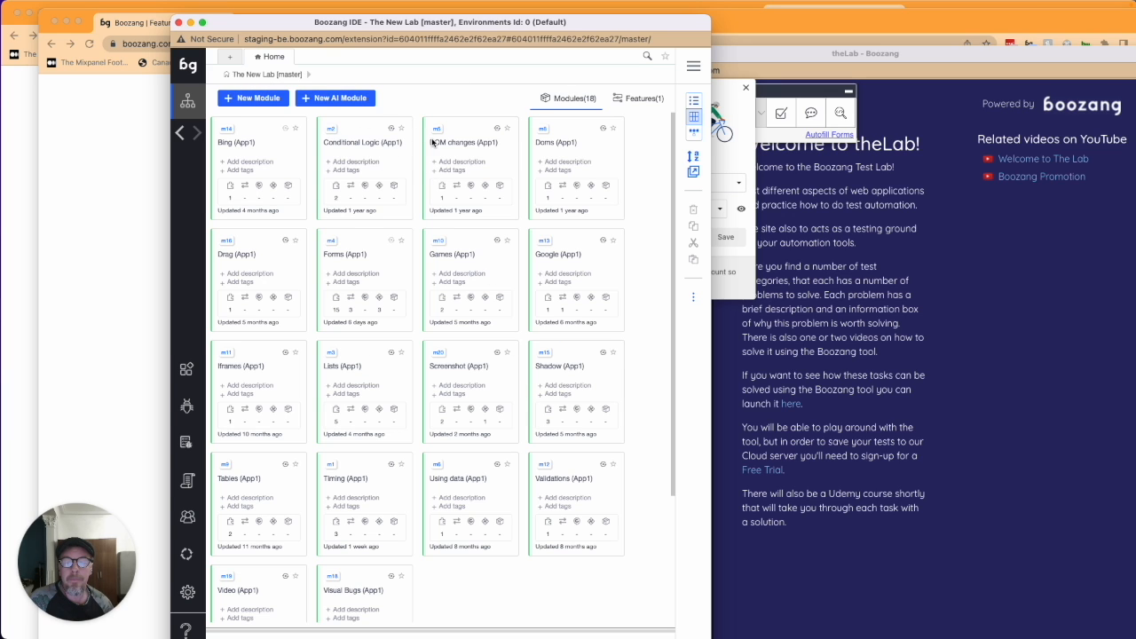
click(335, 256)
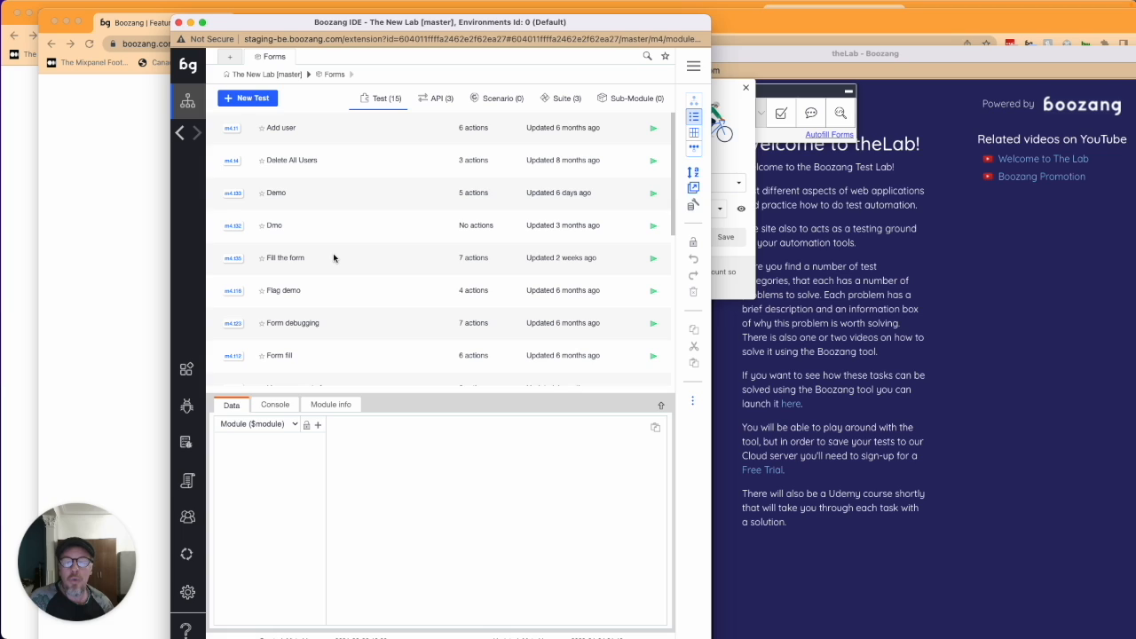
- Open the Demo test, then return to the Feature Release 7.6.0 forum post
click(277, 197)
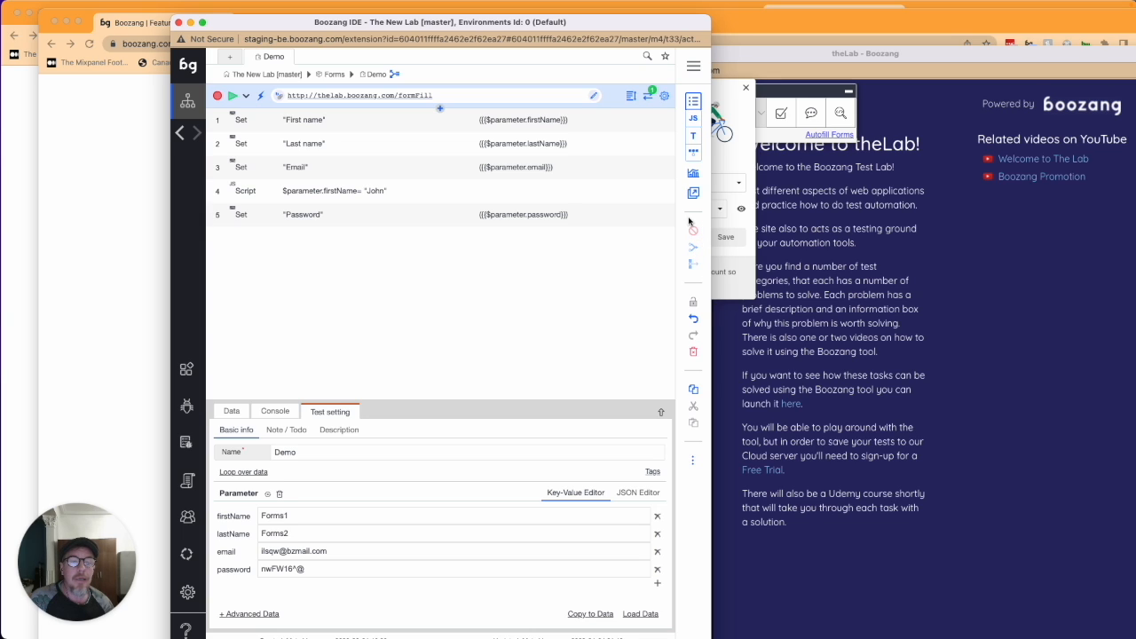
click(142, 164)
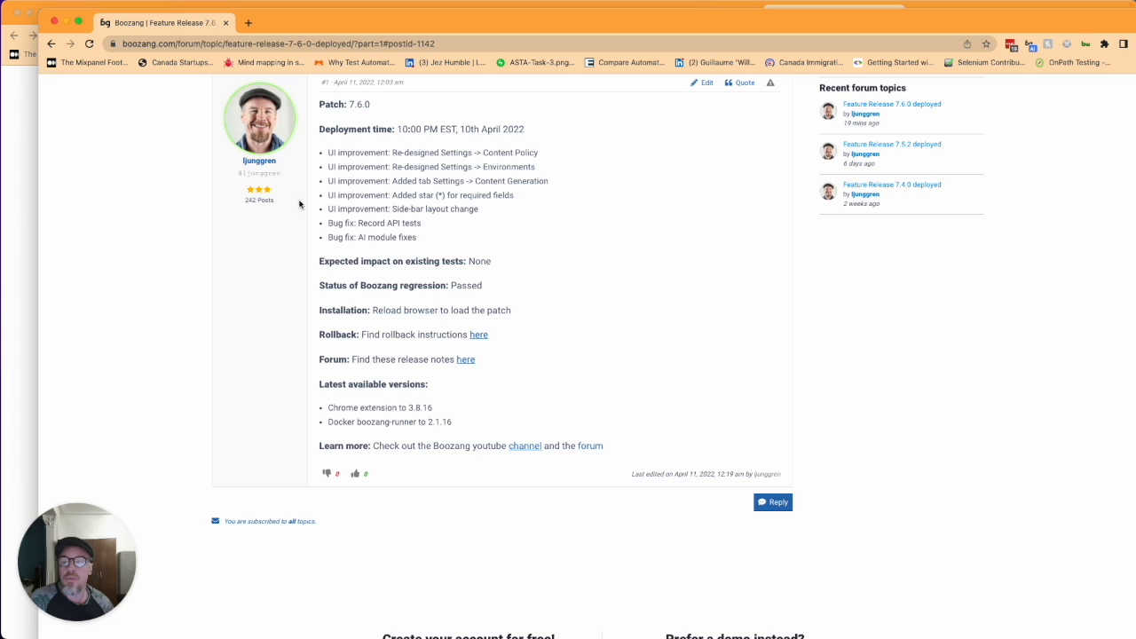
- Select the AI module fix line and the word 'Record', then minimize the release notes
triple_click(374, 238)
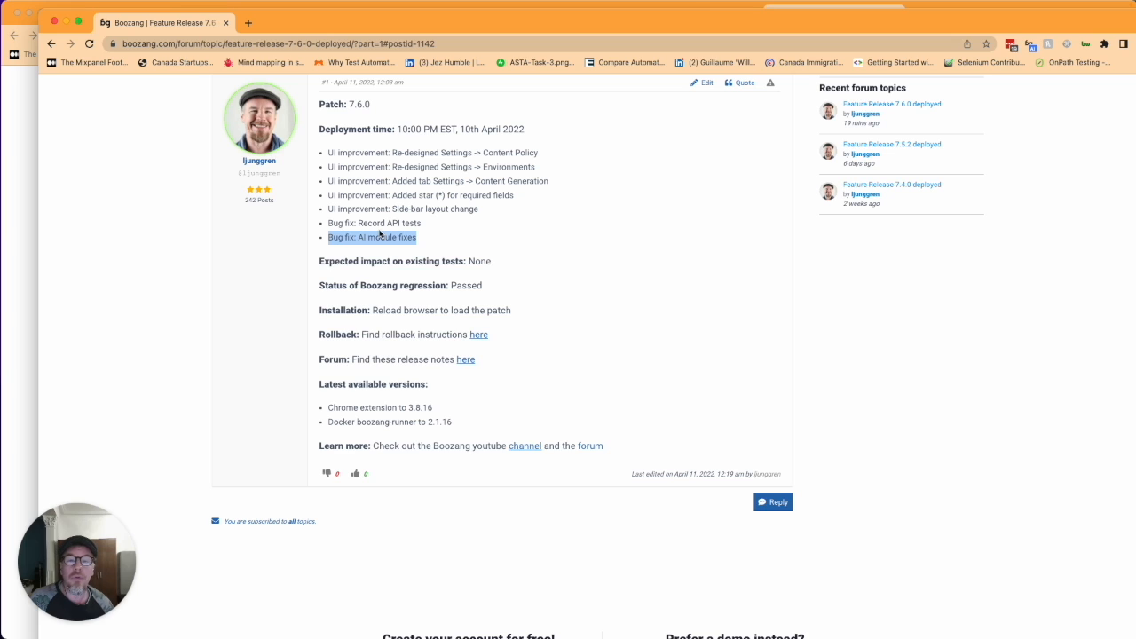
double_click(373, 223)
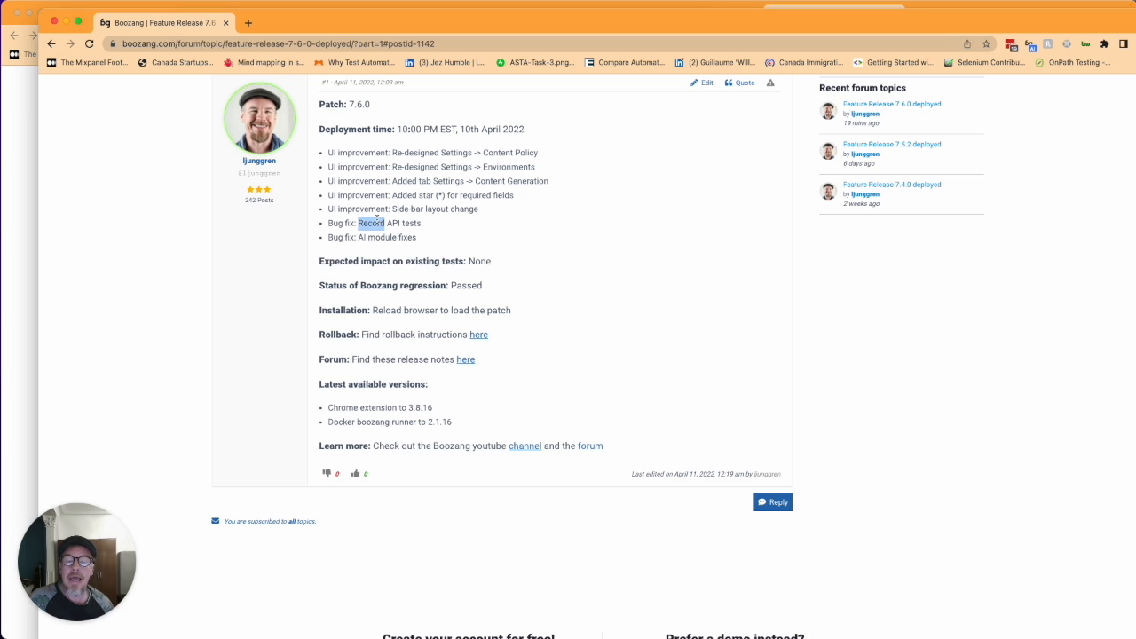
click(66, 22)
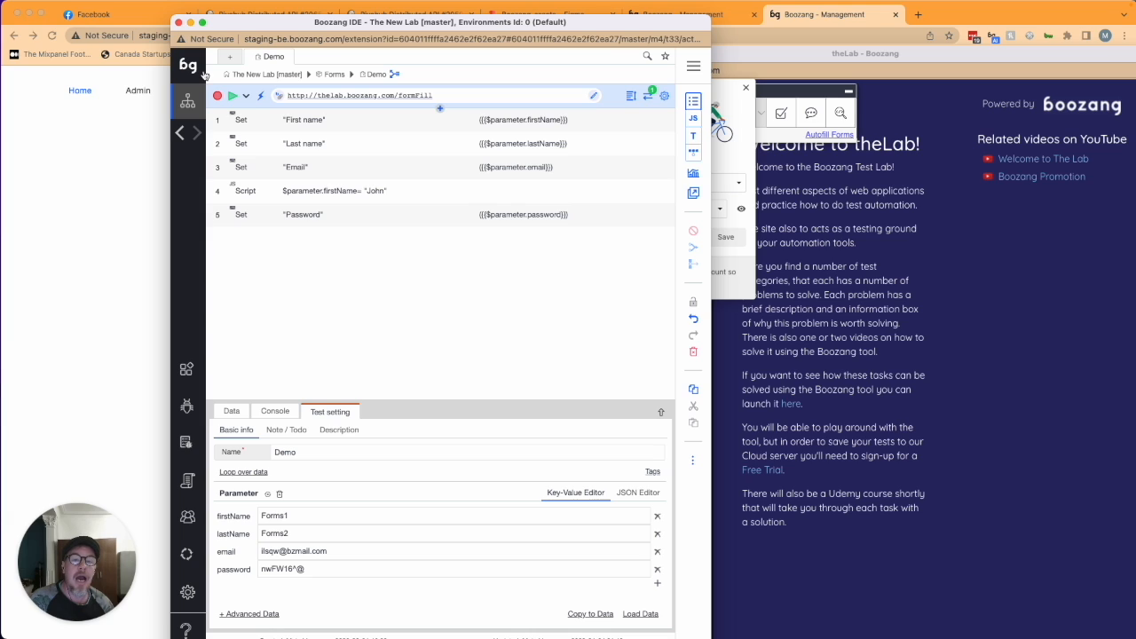
- Place theLab's Form Fill page beside the Demo test and show the captured API requests
click(903, 213)
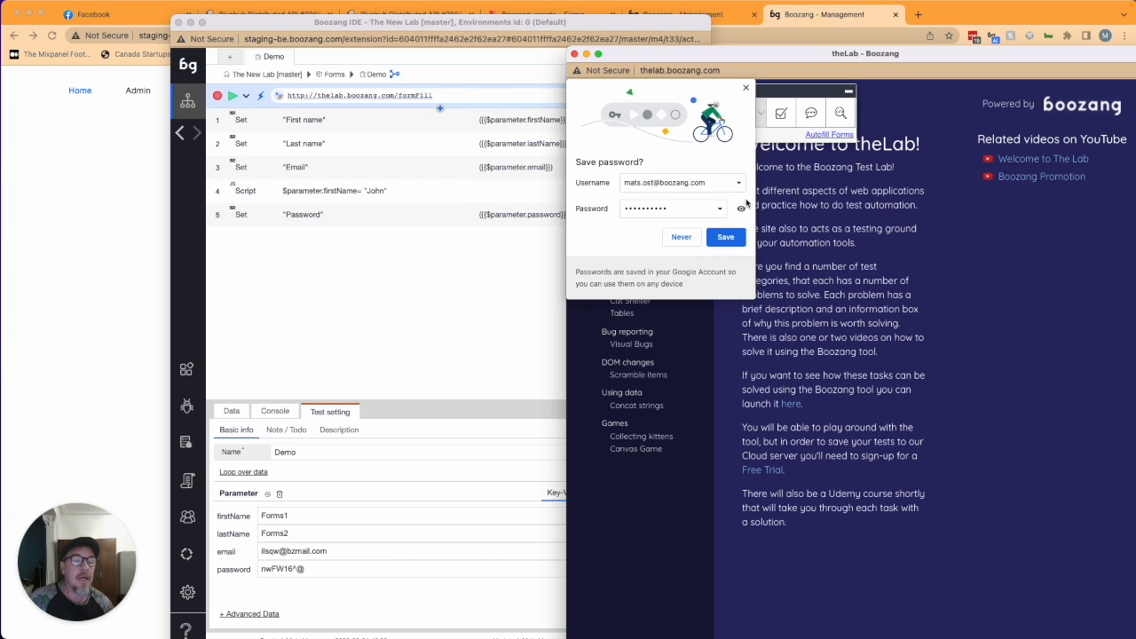
click(414, 94)
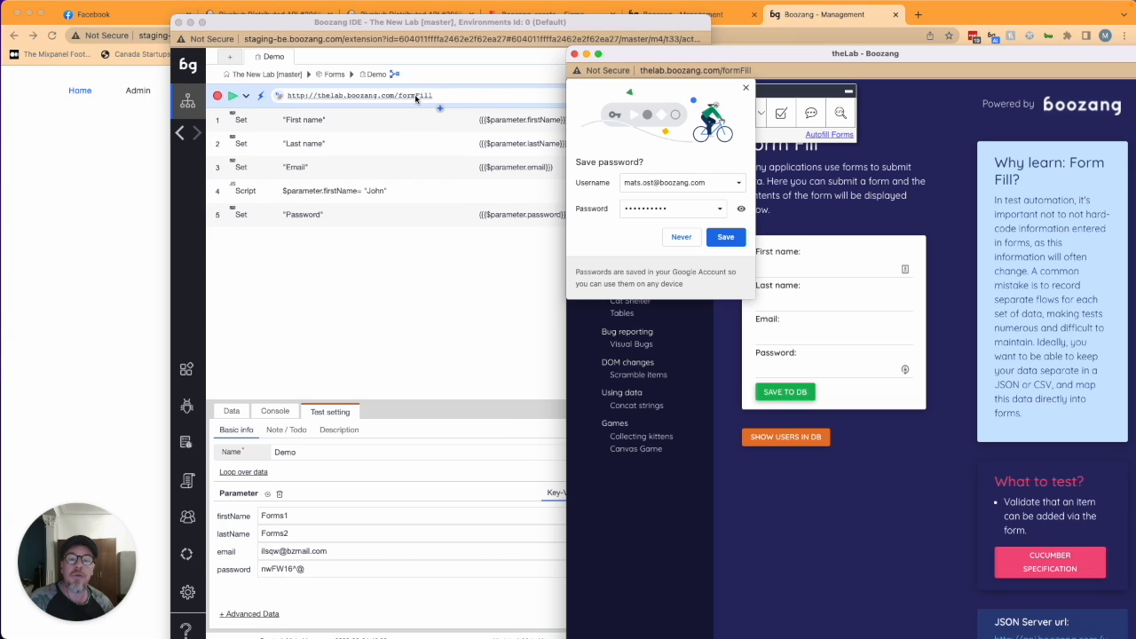
click(745, 87)
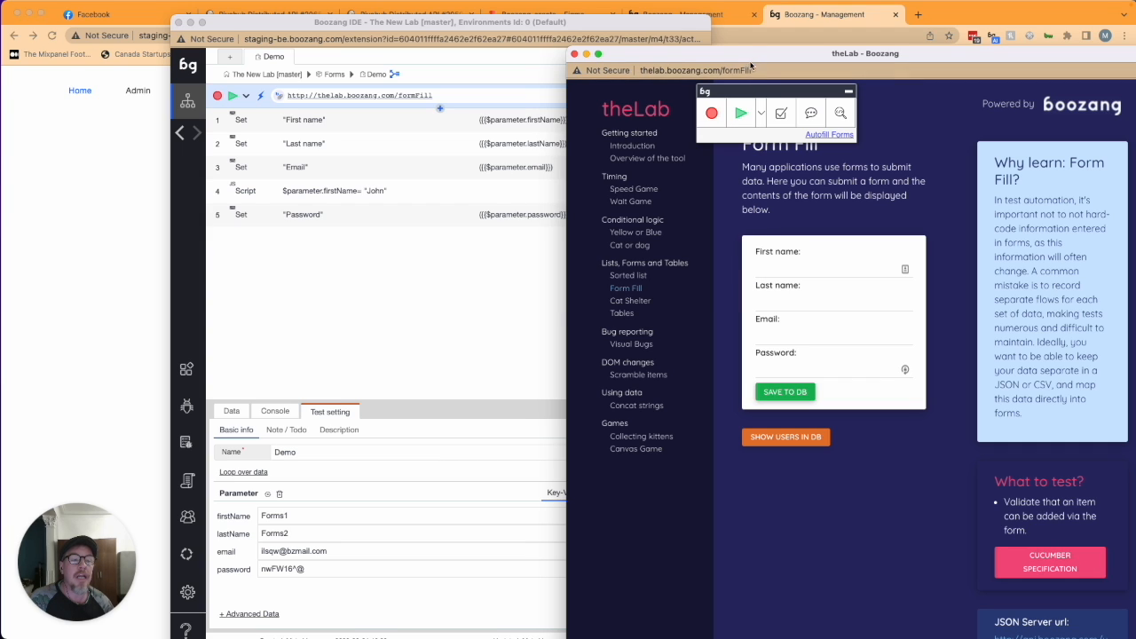
drag(751, 55, 761, 18)
drag(434, 26, 312, 11)
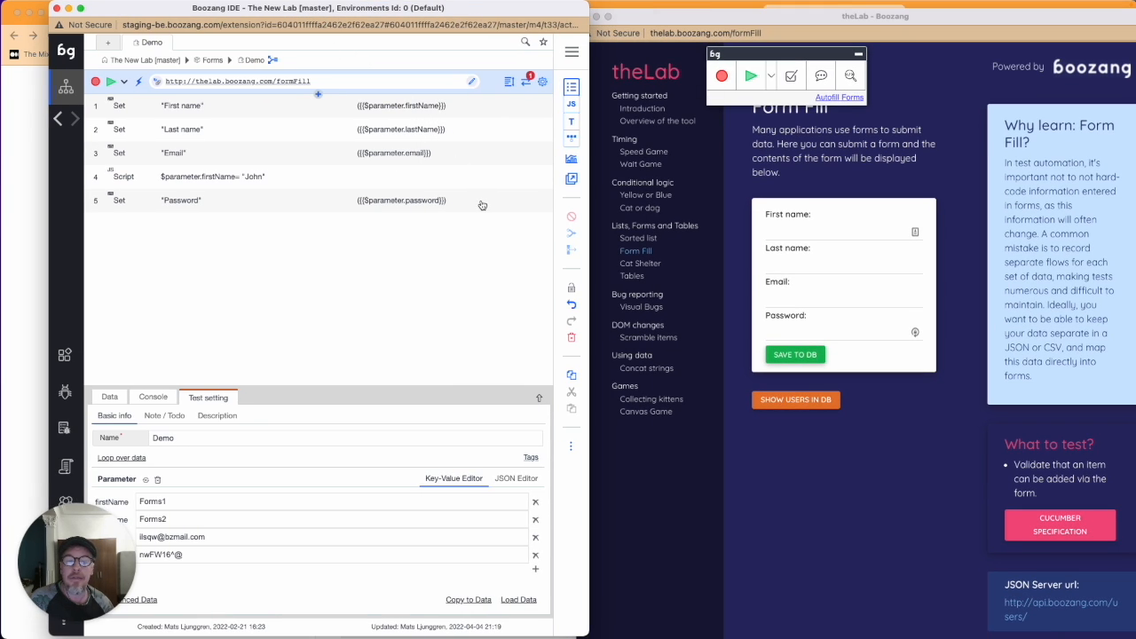
click(530, 83)
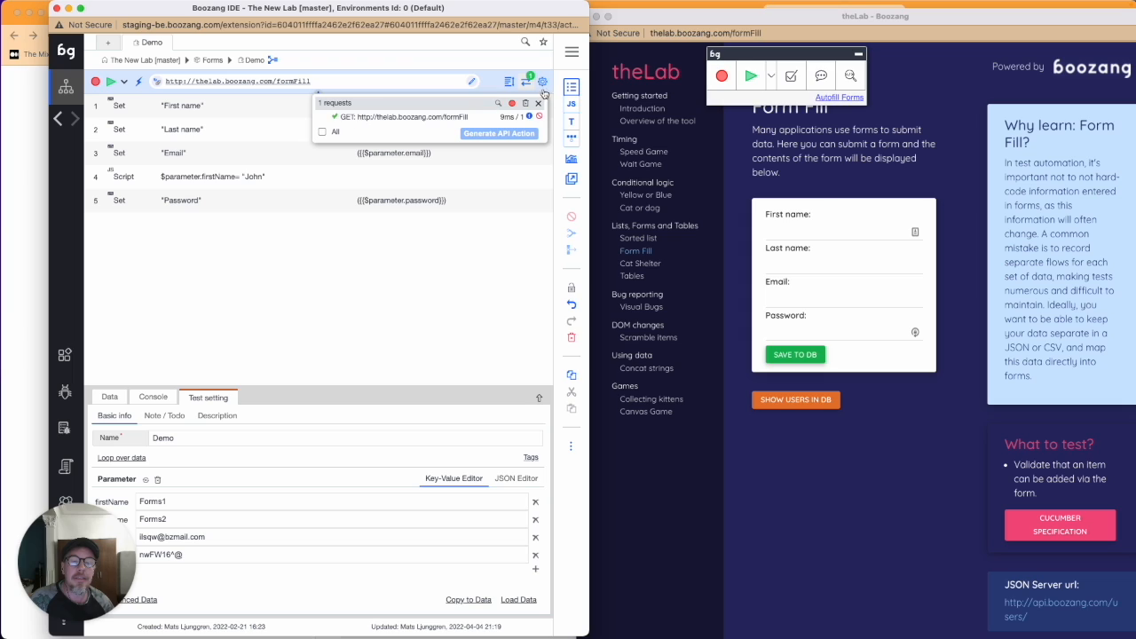
- Enter a first name, last name, email and password on Form Fill and save to DB
click(786, 232)
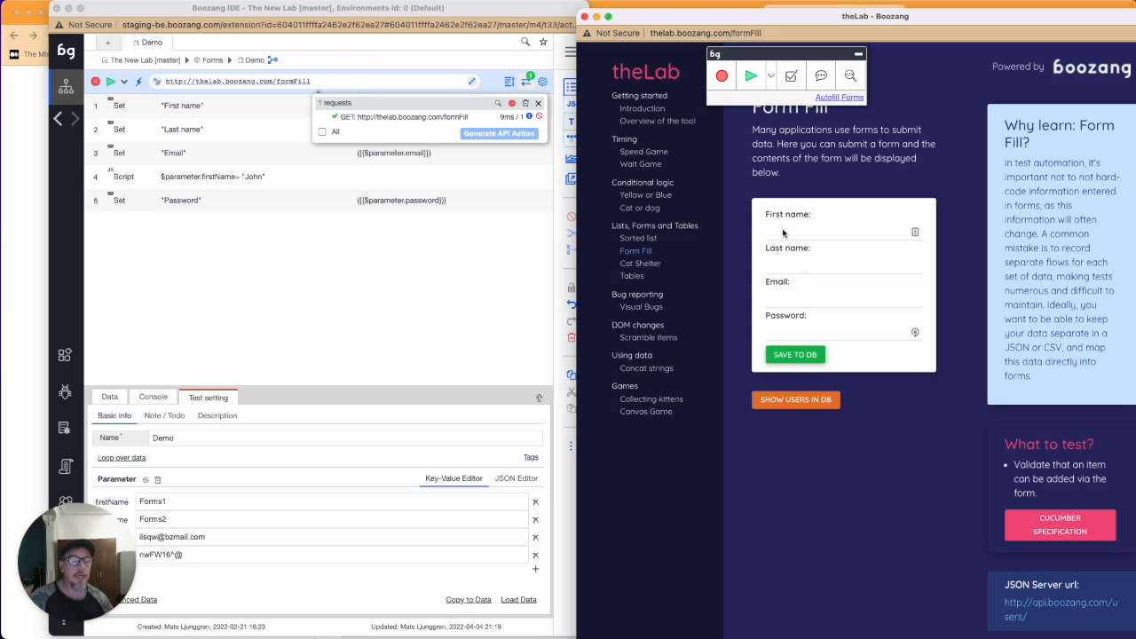
key(Tab)
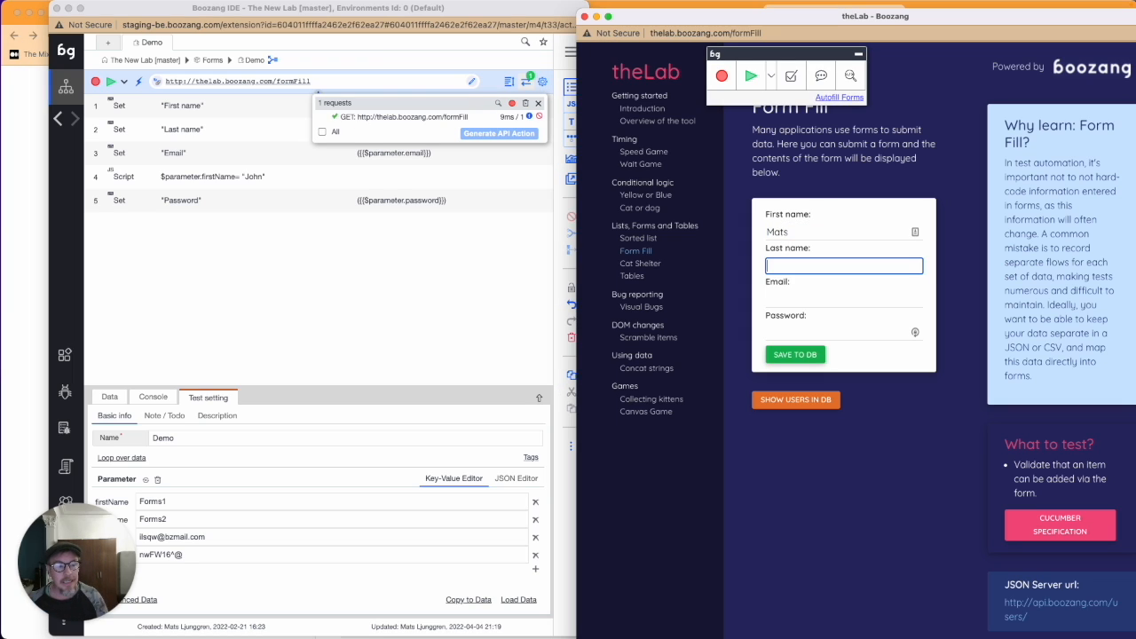
key(Tab)
text(aa@bb.com)
key(Tab)
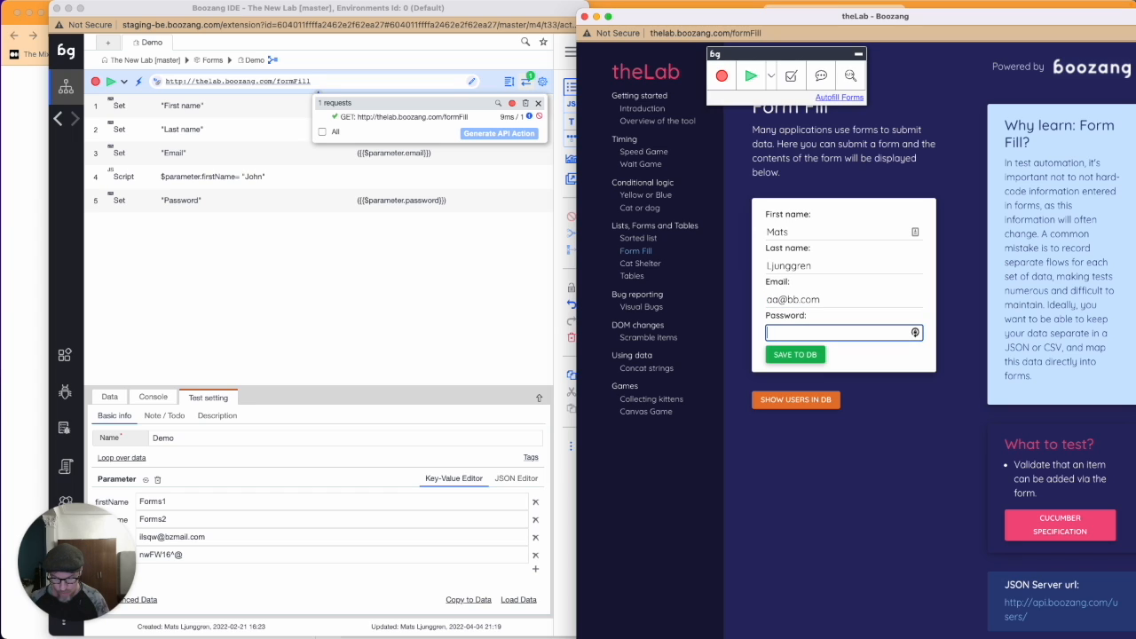
key(BackSpace)
key(BackSpace)
text(•••••)
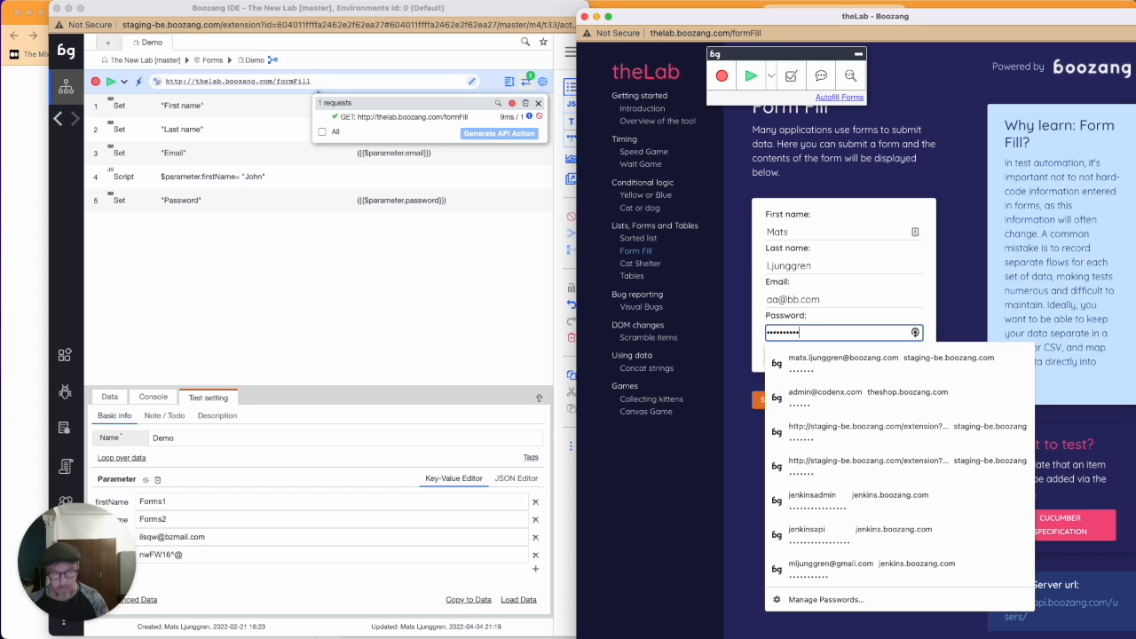
click(956, 219)
click(793, 359)
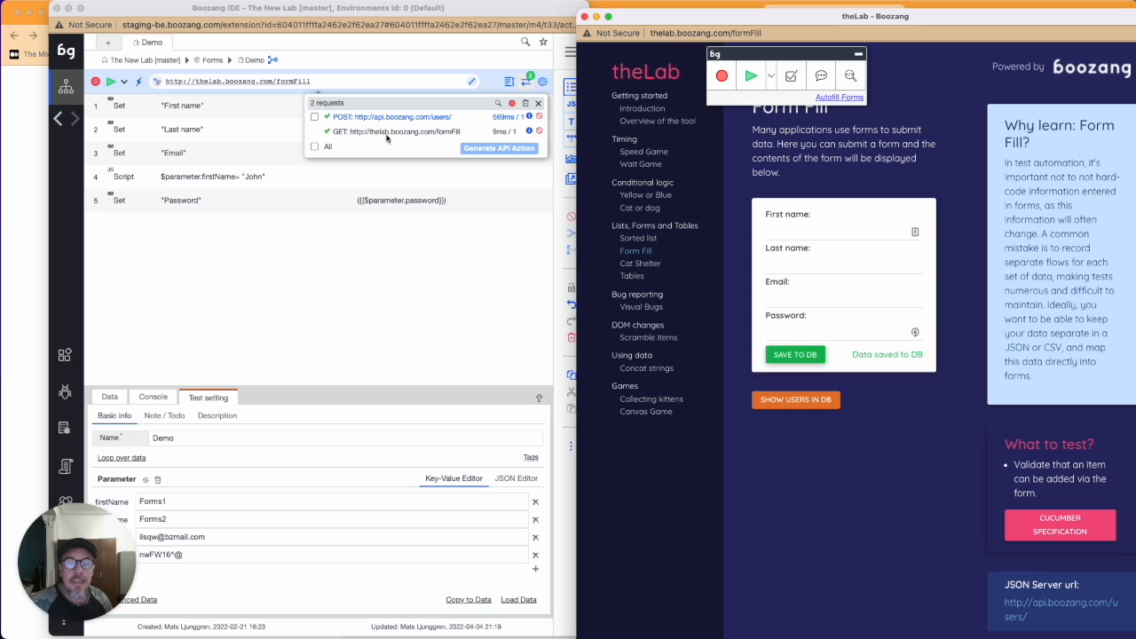
- Generate an API action from the captured POST /users request and save the mapping
click(316, 118)
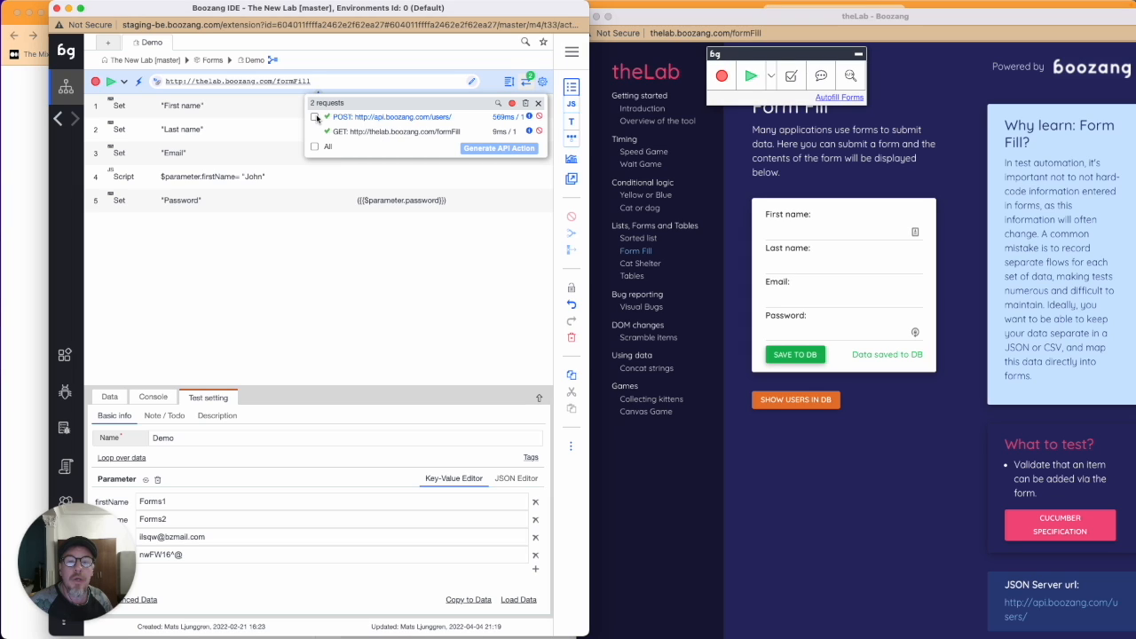
click(316, 118)
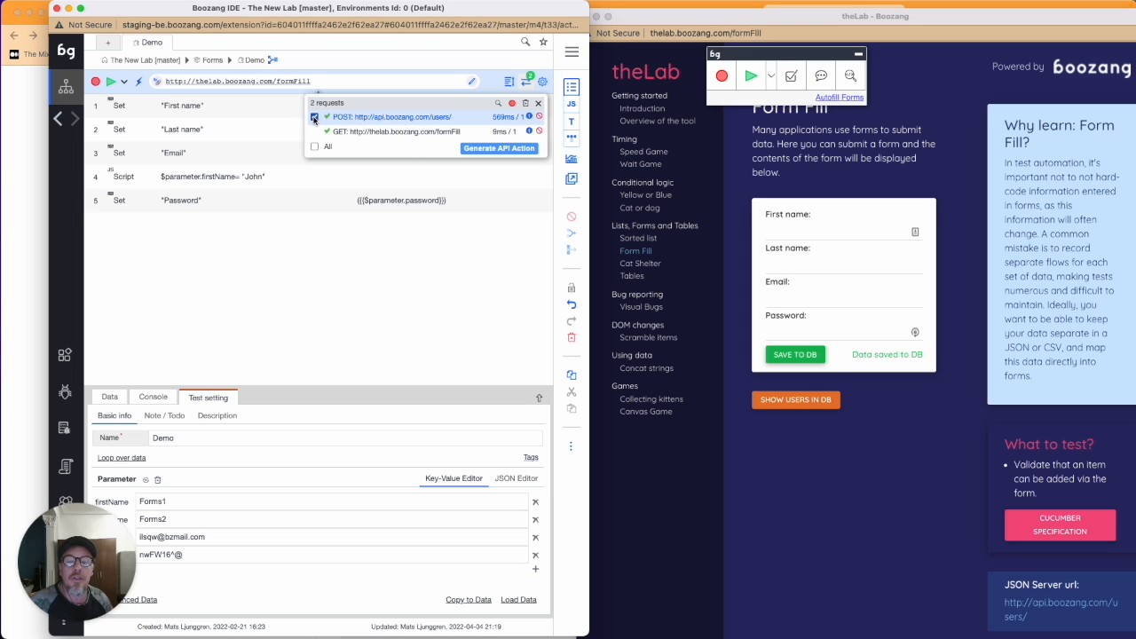
click(479, 149)
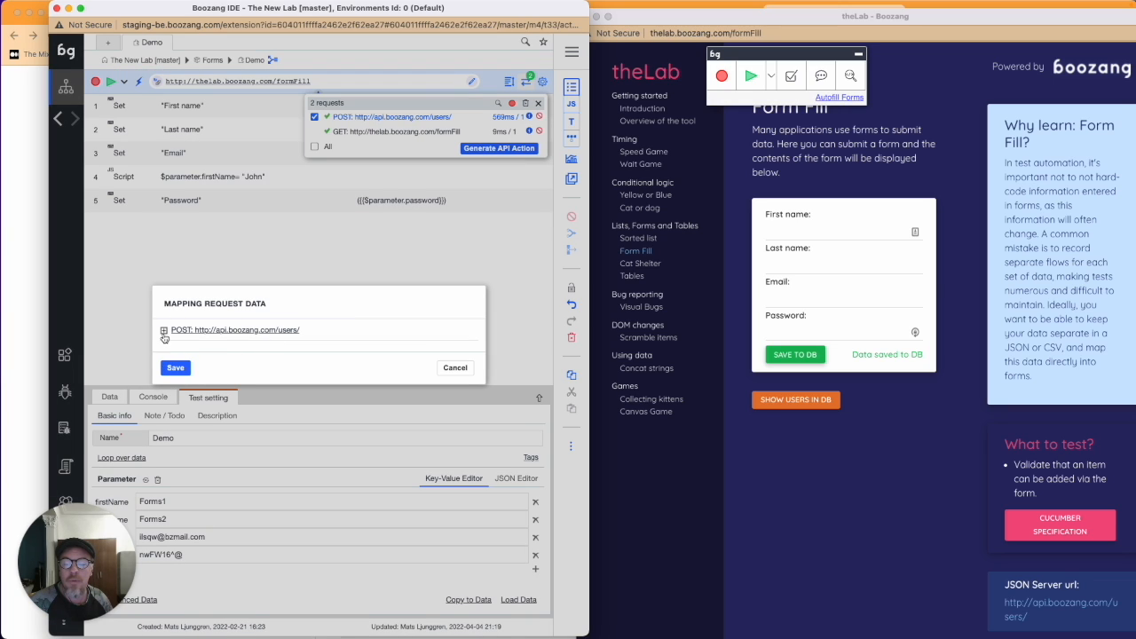
click(175, 366)
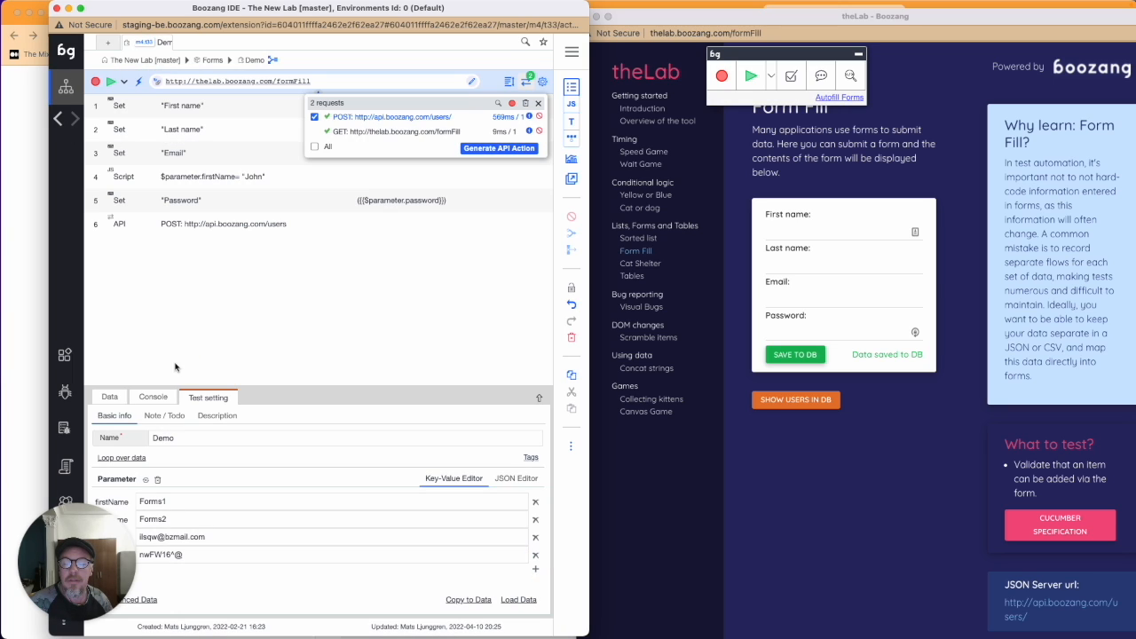